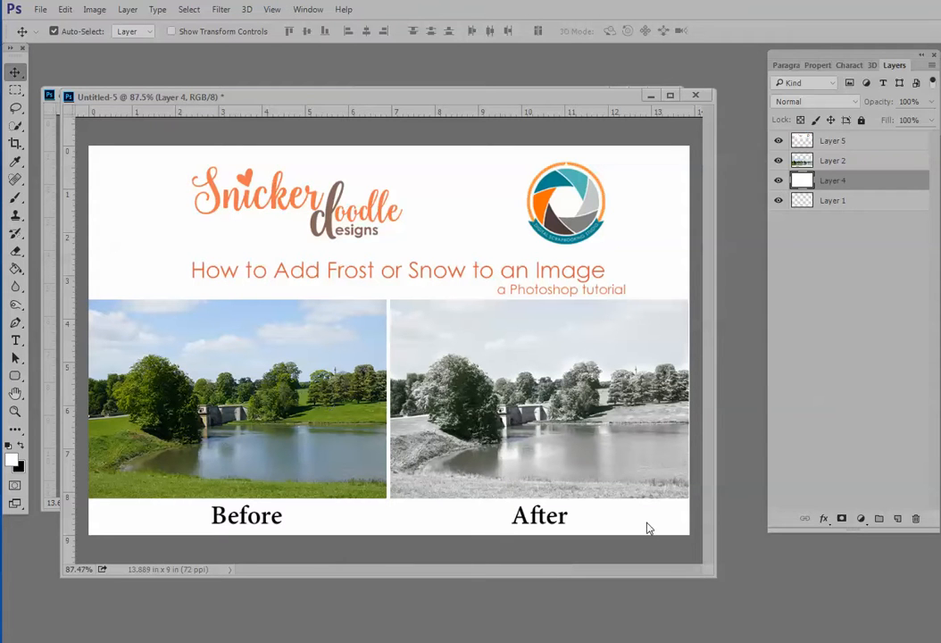
Minimize the before-and-after title document and slightly enlarge the window of the example copy 2 photo.
{"action": "left_click", "coordinate": [652, 96]}
{"action": "left_click_drag", "start_coordinate": [523, 108], "coordinate": [547, 109]}
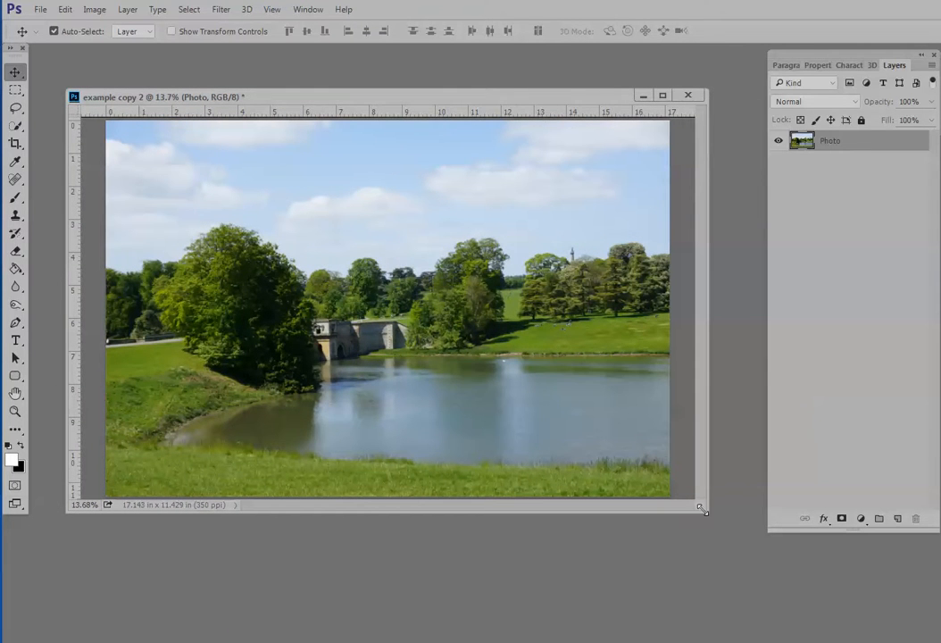
{"action": "left_click_drag", "start_coordinate": [702, 515], "coordinate": [705, 533]}
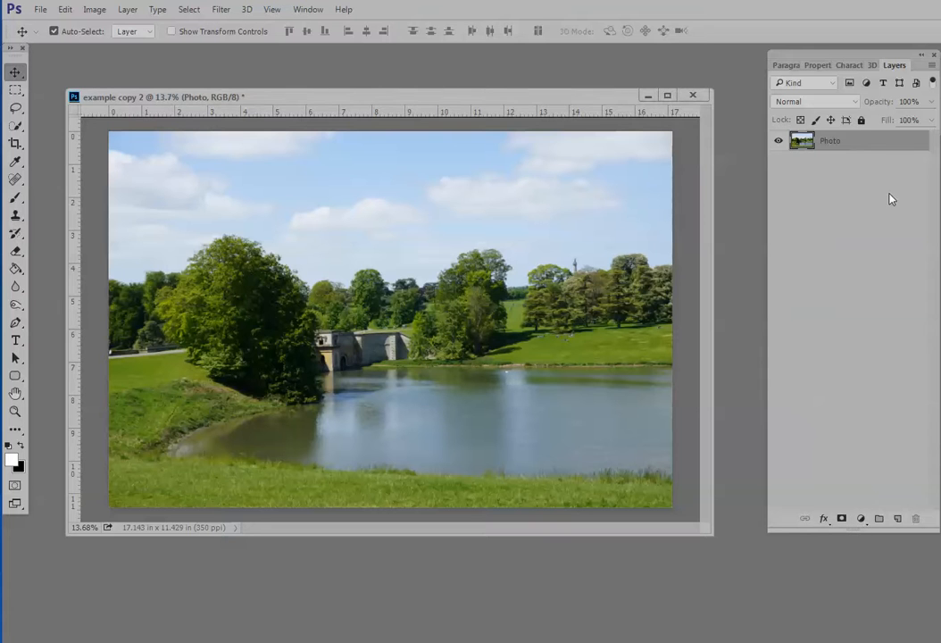
Add a Channel Mixer adjustment layer above the Photo layer and set its blend mode to Lighten.
{"action": "left_click", "coordinate": [861, 520]}
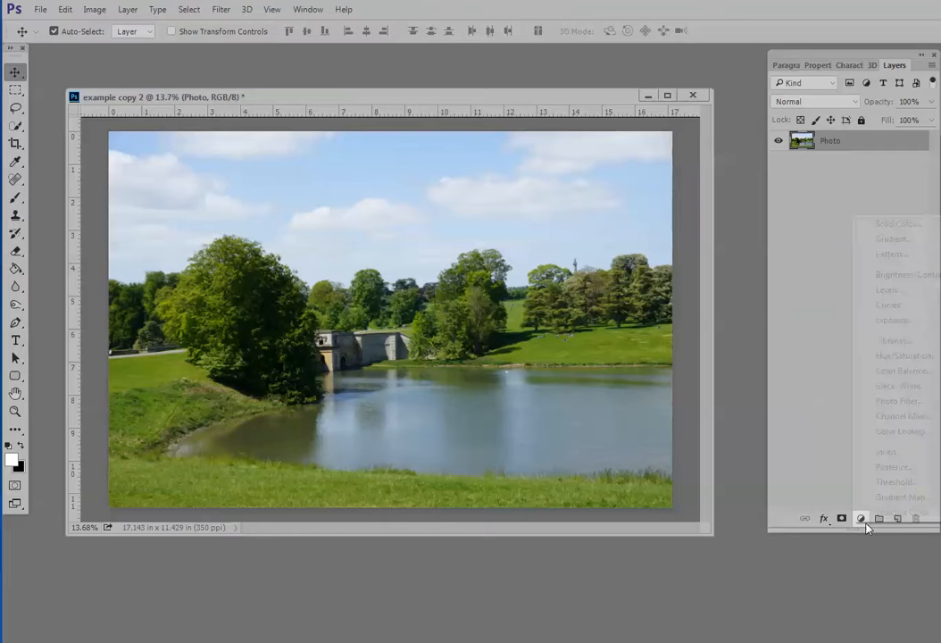
{"action": "left_click", "coordinate": [898, 417]}
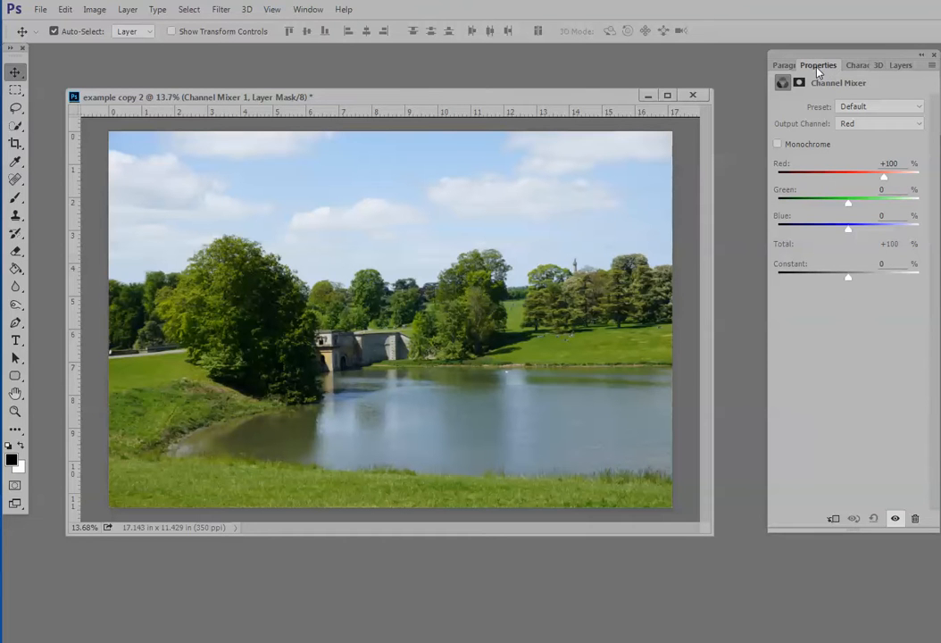
{"action": "left_click", "coordinate": [308, 9]}
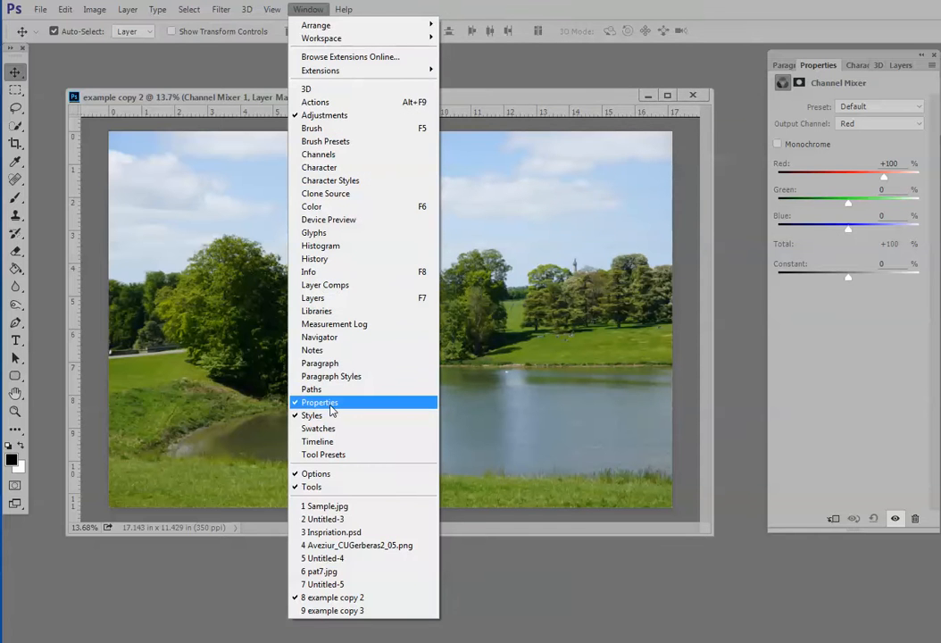
{"action": "left_click", "coordinate": [741, 79]}
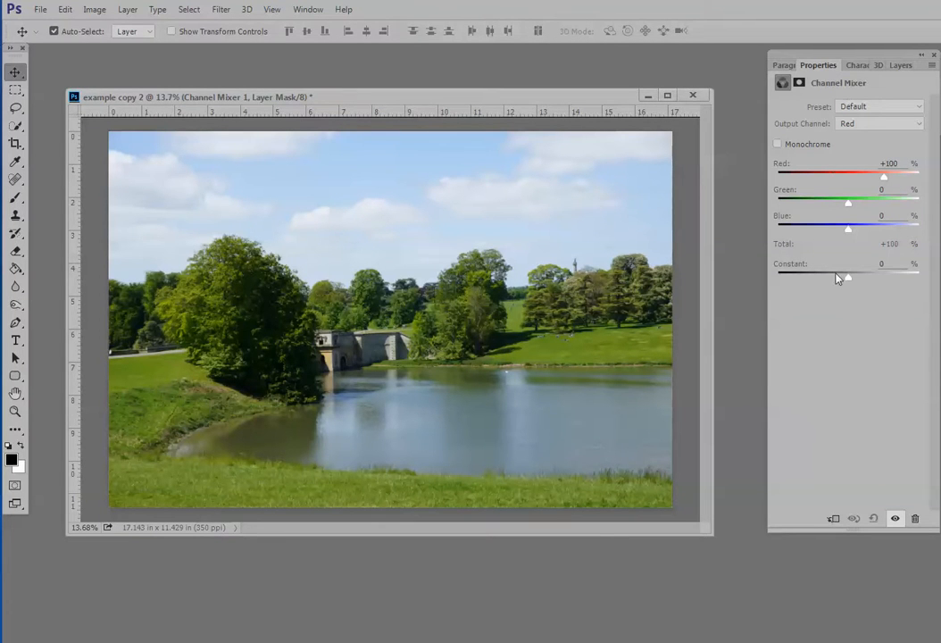
{"action": "left_click", "coordinate": [901, 66]}
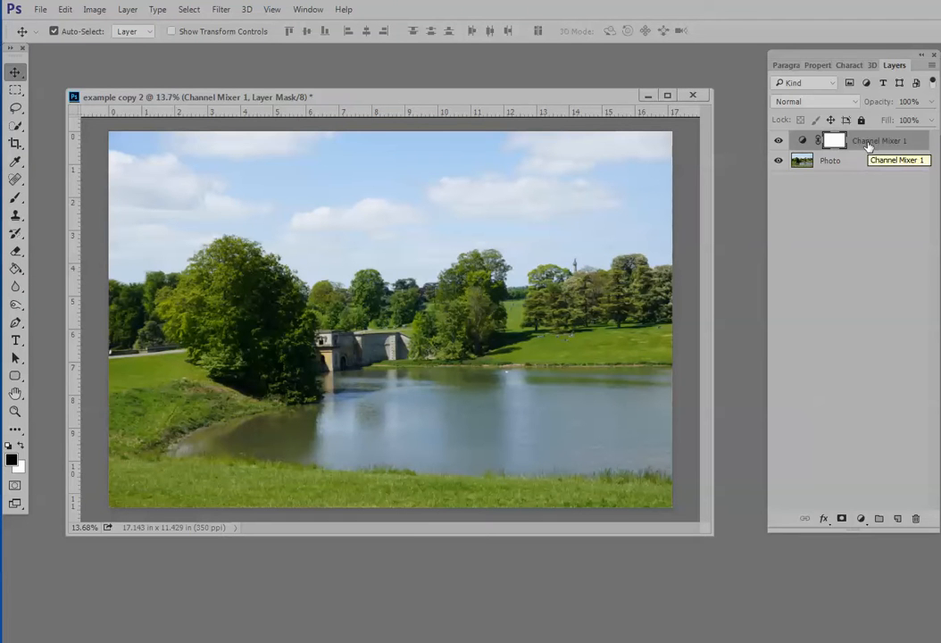
{"action": "left_click", "coordinate": [830, 107]}
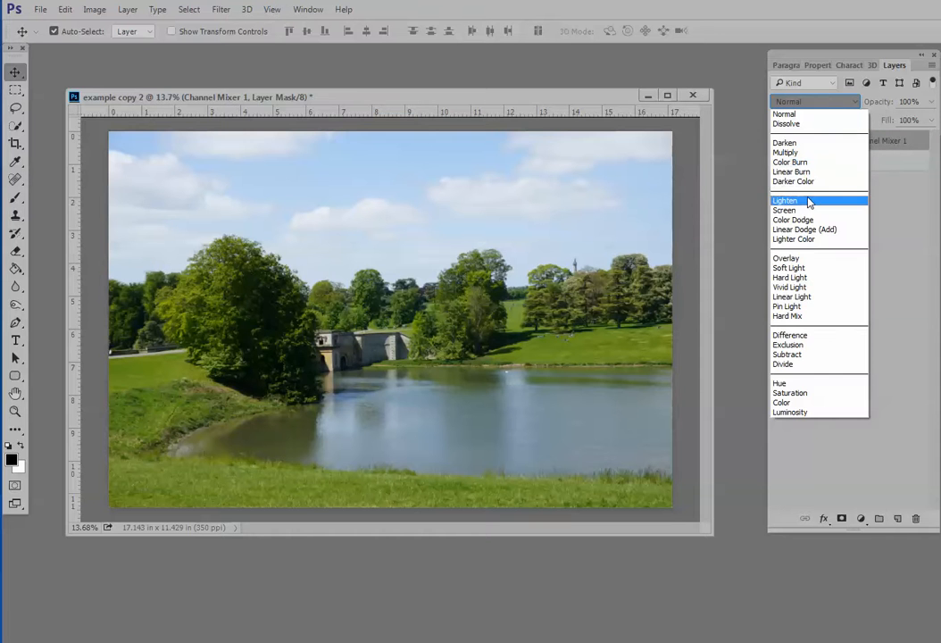
{"action": "left_click", "coordinate": [807, 202]}
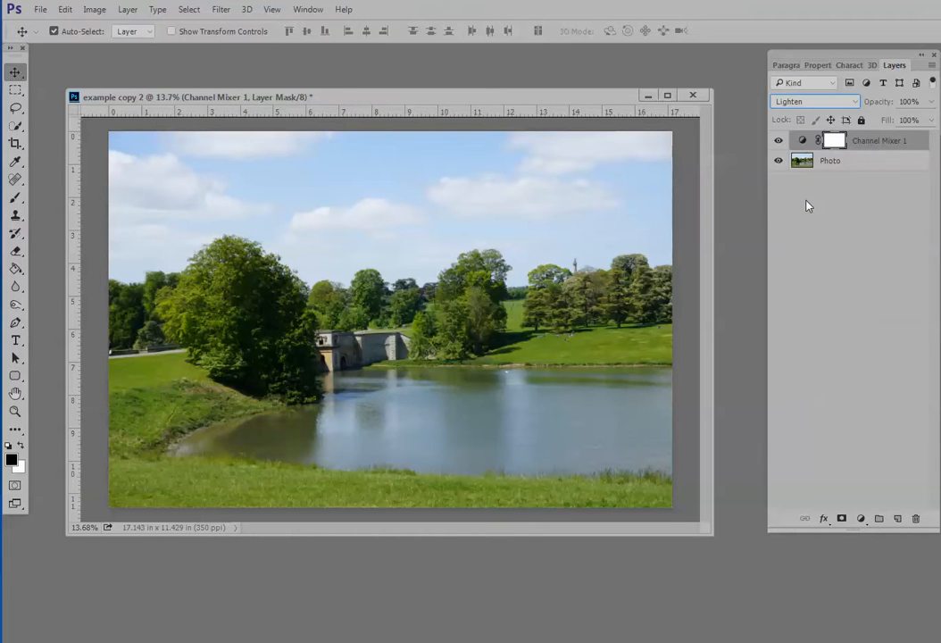
Make the Channel Mixer monochrome with Red +200, Green +101, Blue +6 and Constant -41.
{"action": "double_click", "coordinate": [803, 142]}
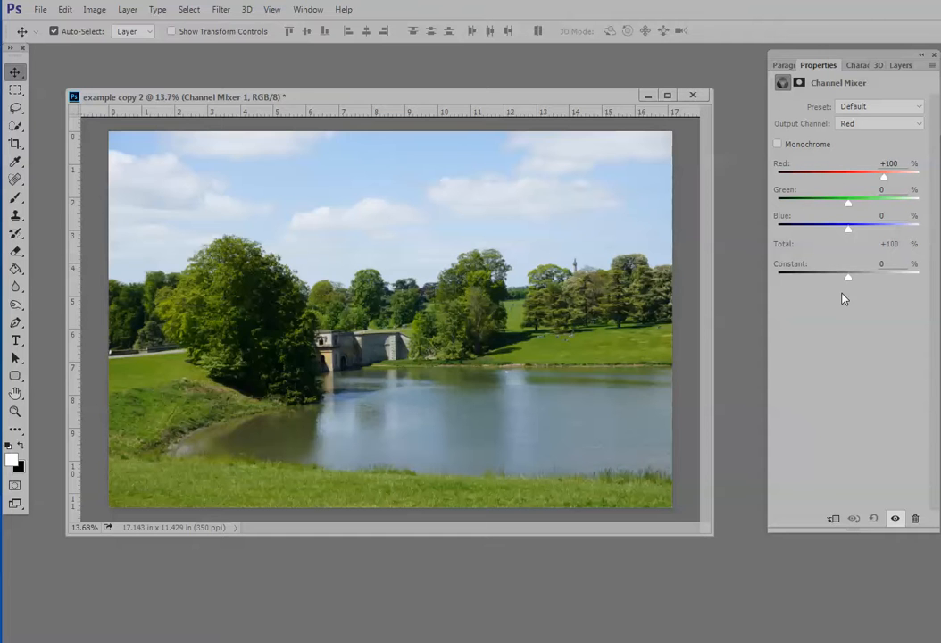
{"action": "left_click", "coordinate": [777, 144]}
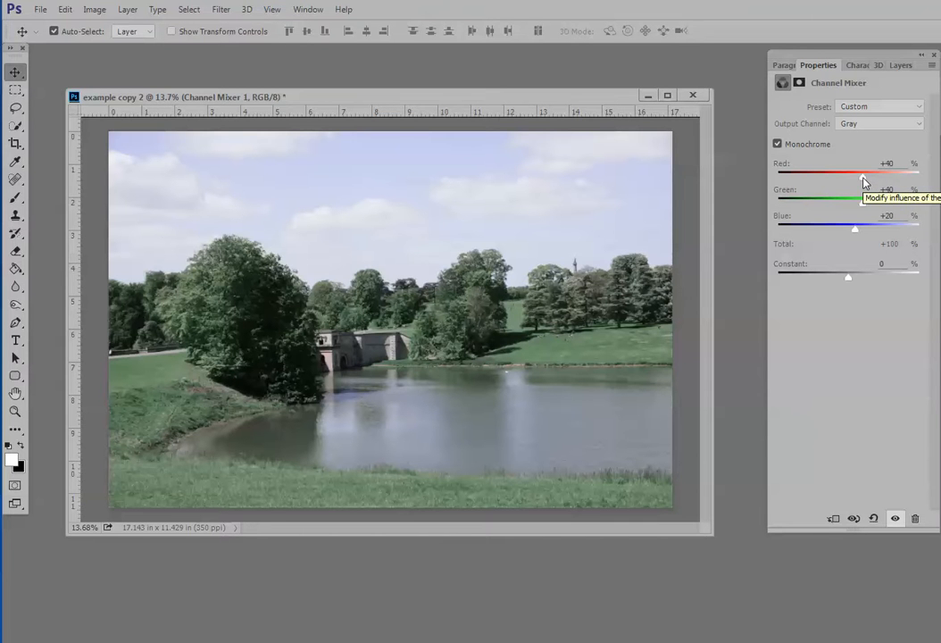
{"action": "left_click_drag", "start_coordinate": [864, 182], "coordinate": [919, 185]}
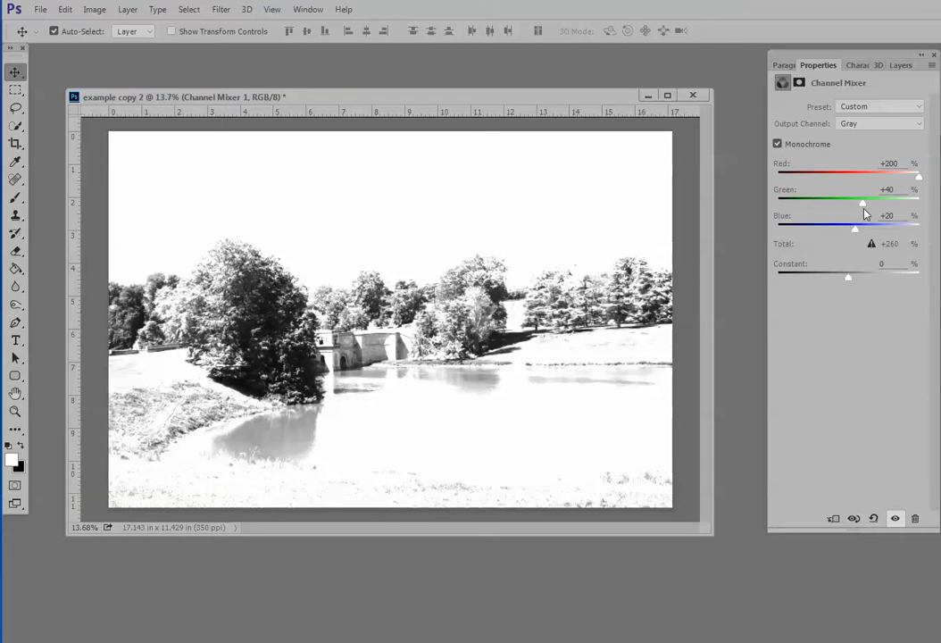
{"action": "left_click_drag", "start_coordinate": [864, 208], "coordinate": [885, 209]}
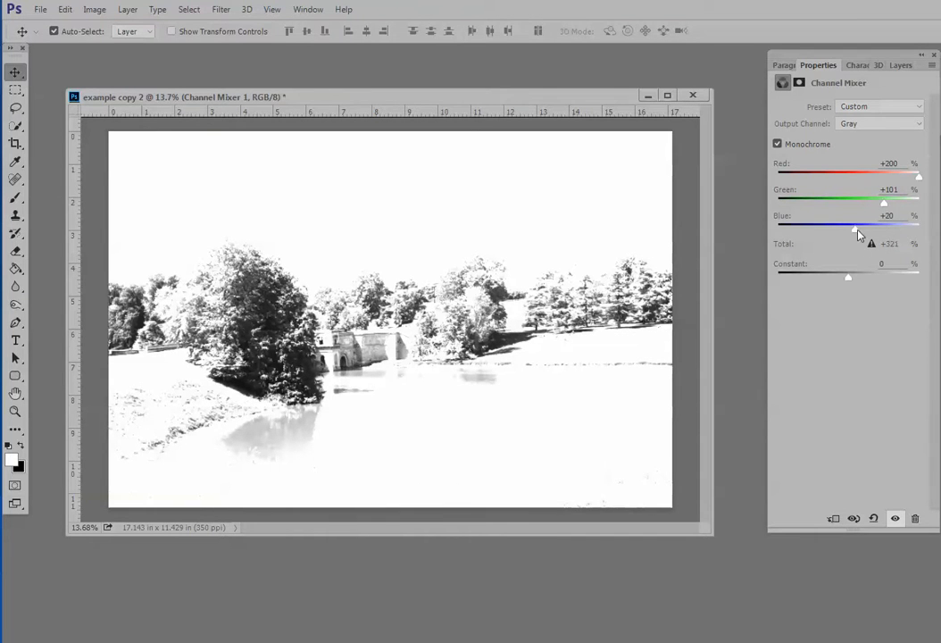
{"action": "mouse_move", "coordinate": [859, 229]}
{"action": "left_mouse_down"}
{"action": "mouse_move", "coordinate": [845, 233]}
{"action": "mouse_move", "coordinate": [850, 237]}
{"action": "left_mouse_up"}
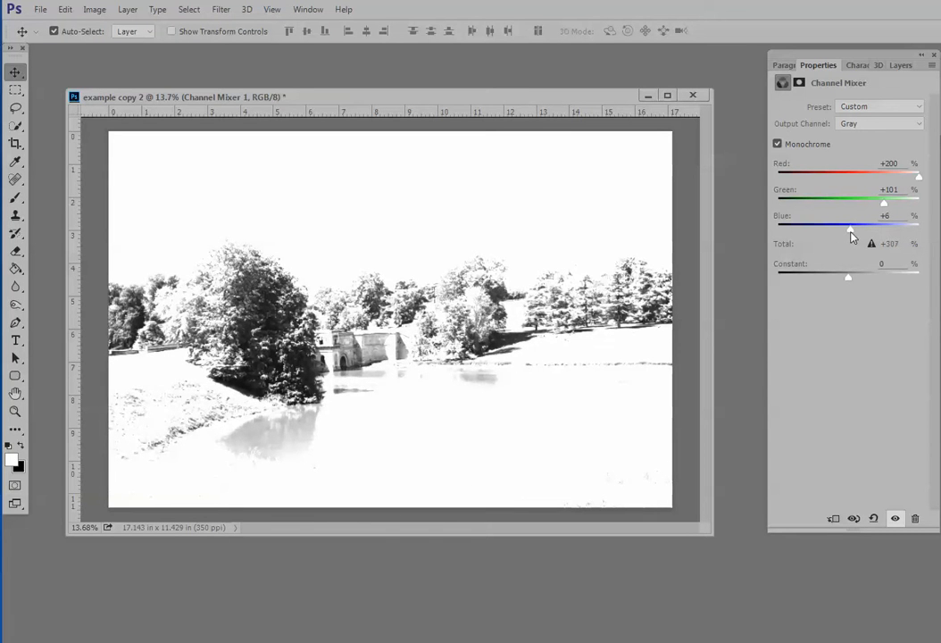
{"action": "mouse_move", "coordinate": [843, 273]}
{"action": "left_mouse_down"}
{"action": "mouse_move", "coordinate": [826, 277]}
{"action": "mouse_move", "coordinate": [834, 279]}
{"action": "left_mouse_up"}
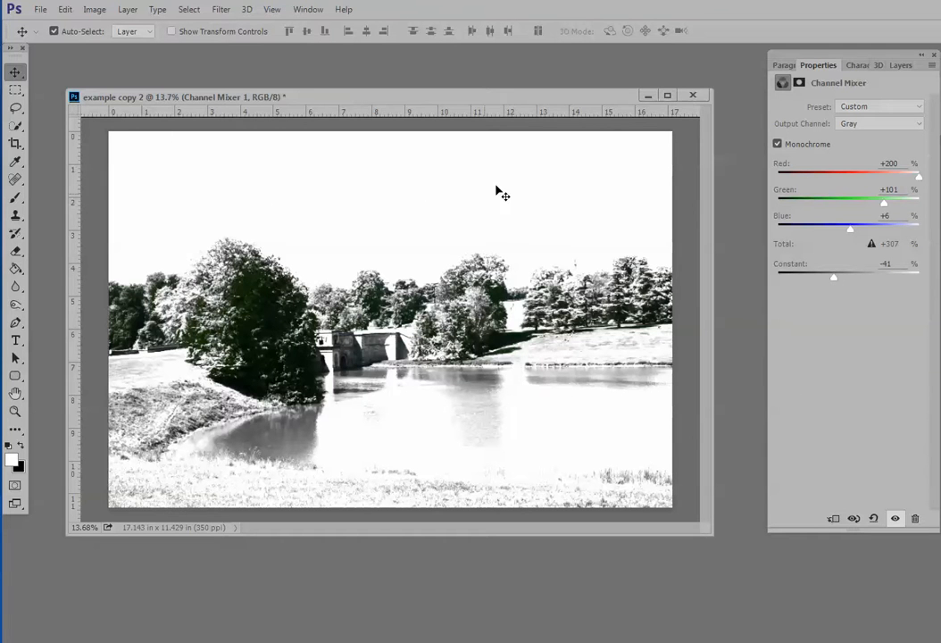
Paint black over the sky on the Channel Mixer layer's mask with a soft 800 px brush at 48% opacity.
{"action": "left_click", "coordinate": [899, 67]}
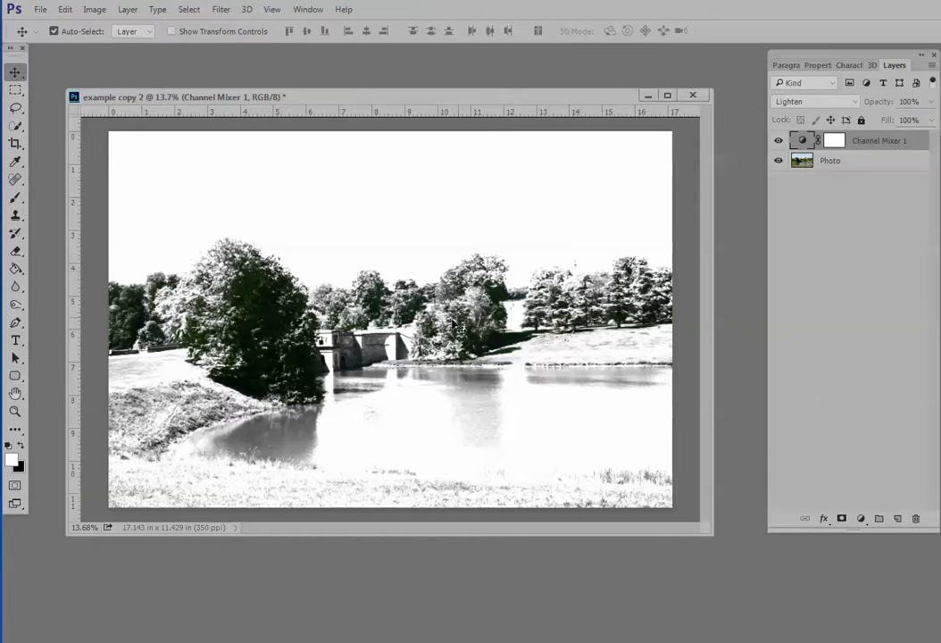
{"action": "left_click", "coordinate": [21, 447]}
{"action": "left_click", "coordinate": [20, 199]}
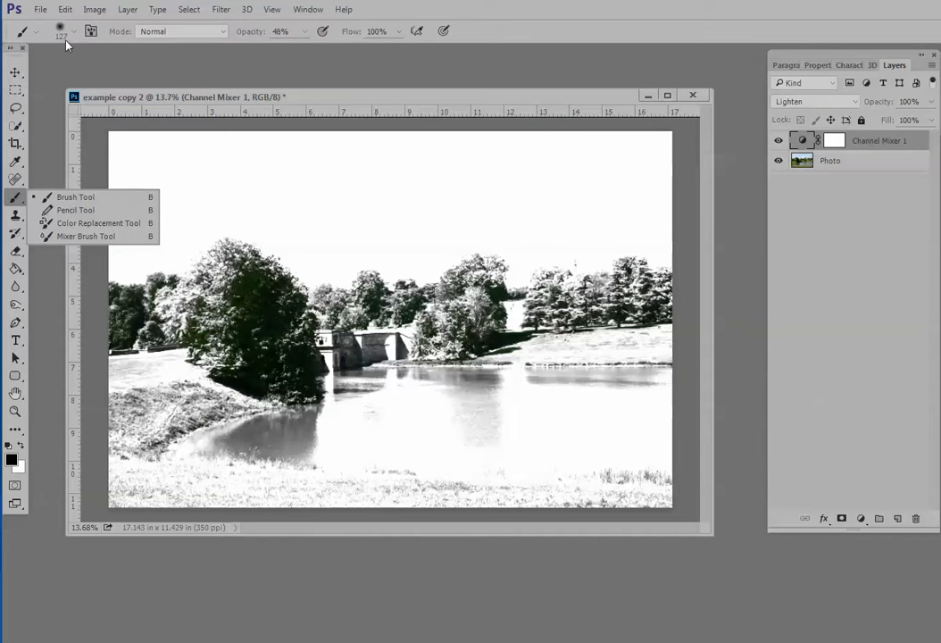
{"action": "left_click", "coordinate": [833, 141]}
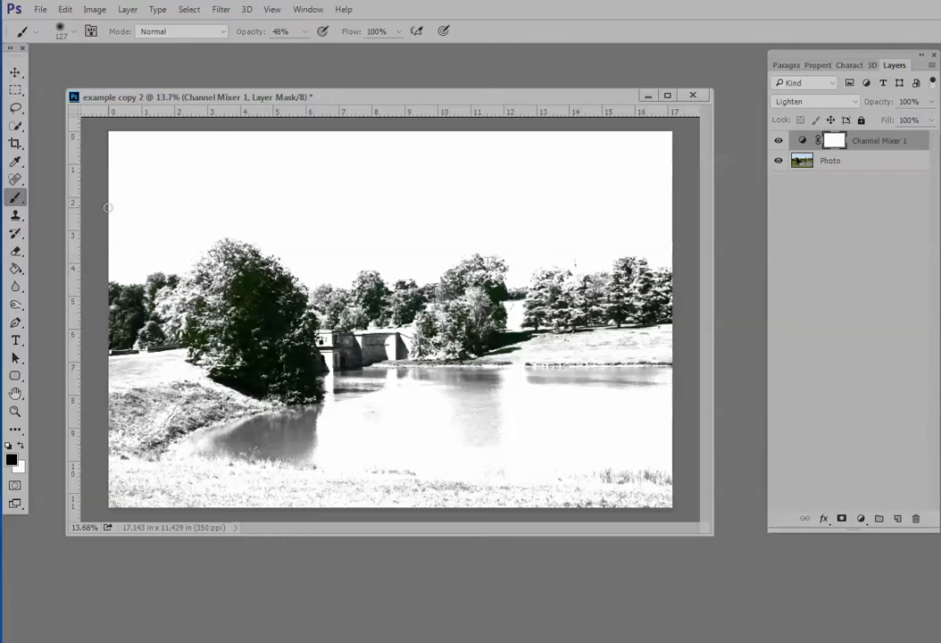
{"action": "key", "text": "bracketright"}
{"action": "key", "text": "bracketright"}
{"action": "key", "text": "bracketright"}
{"action": "key", "text": "bracketright"}
{"action": "key", "text": "bracketright"}
{"action": "key", "text": "bracketright"}
{"action": "key", "text": "bracketright"}
{"action": "key", "text": "bracketright"}
{"action": "key", "text": "bracketright"}
{"action": "key", "text": "bracketright"}
{"action": "mouse_move", "coordinate": [129, 140]}
{"action": "left_mouse_down"}
{"action": "mouse_move", "coordinate": [149, 220]}
{"action": "mouse_move", "coordinate": [166, 163]}
{"action": "mouse_move", "coordinate": [193, 196]}
{"action": "mouse_move", "coordinate": [207, 160]}
{"action": "mouse_move", "coordinate": [262, 159]}
{"action": "mouse_move", "coordinate": [289, 203]}
{"action": "mouse_move", "coordinate": [333, 170]}
{"action": "mouse_move", "coordinate": [348, 229]}
{"action": "mouse_move", "coordinate": [371, 150]}
{"action": "mouse_move", "coordinate": [504, 164]}
{"action": "mouse_move", "coordinate": [416, 197]}
{"action": "mouse_move", "coordinate": [420, 235]}
{"action": "mouse_move", "coordinate": [451, 184]}
{"action": "left_mouse_up"}
{"action": "mouse_move", "coordinate": [656, 152]}
{"action": "left_mouse_down"}
{"action": "mouse_move", "coordinate": [521, 188]}
{"action": "mouse_move", "coordinate": [523, 243]}
{"action": "mouse_move", "coordinate": [629, 237]}
{"action": "mouse_move", "coordinate": [628, 169]}
{"action": "mouse_move", "coordinate": [518, 218]}
{"action": "mouse_move", "coordinate": [457, 190]}
{"action": "mouse_move", "coordinate": [399, 252]}
{"action": "mouse_move", "coordinate": [278, 150]}
{"action": "mouse_move", "coordinate": [132, 156]}
{"action": "mouse_move", "coordinate": [158, 237]}
{"action": "left_mouse_up"}
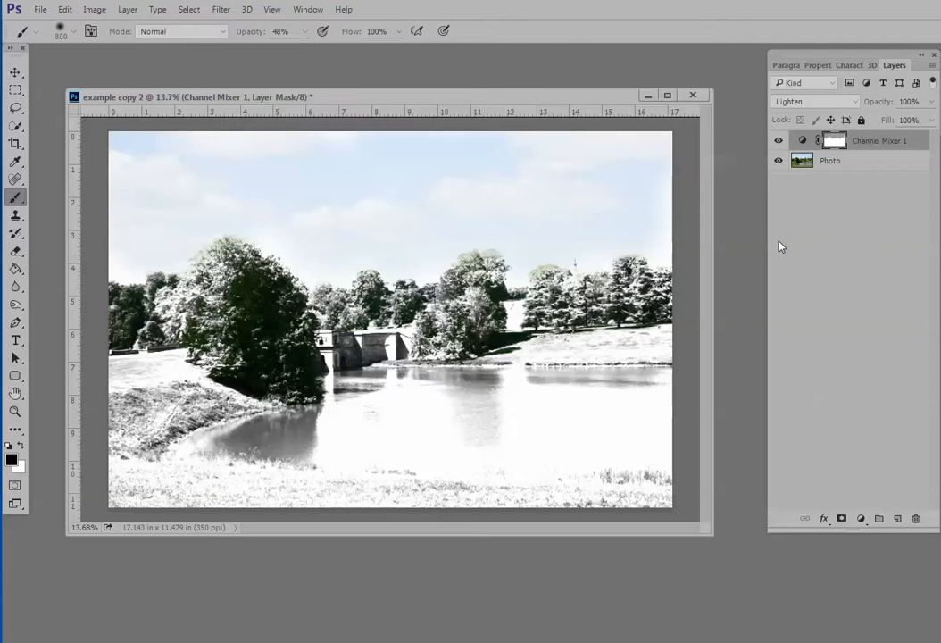
Readjust the Channel Mixer settings to Blue -54 and Constant -64.
{"action": "left_click", "coordinate": [819, 66]}
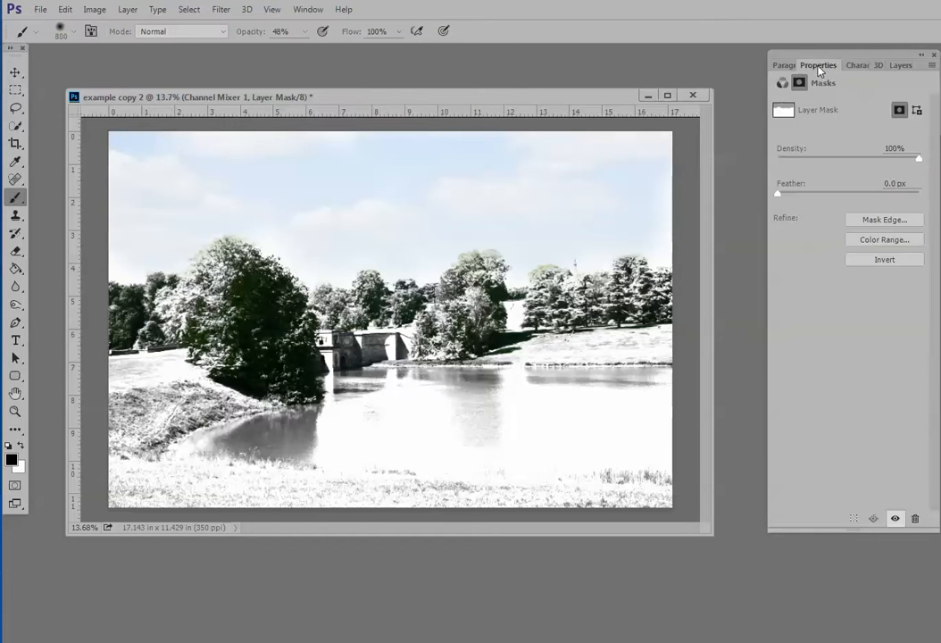
{"action": "left_click", "coordinate": [899, 65]}
{"action": "double_click", "coordinate": [804, 143]}
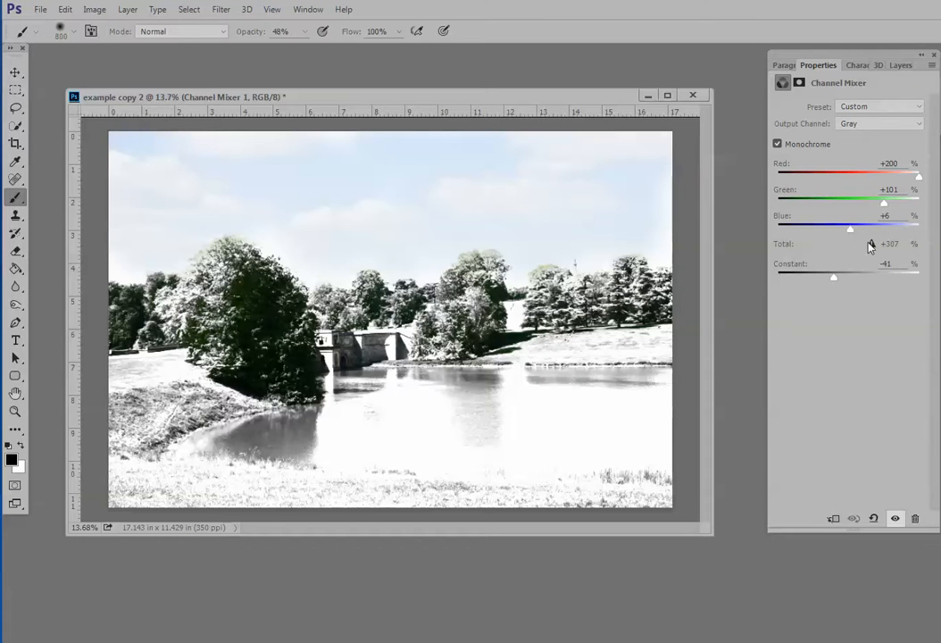
{"action": "left_click_drag", "start_coordinate": [849, 230], "coordinate": [814, 234]}
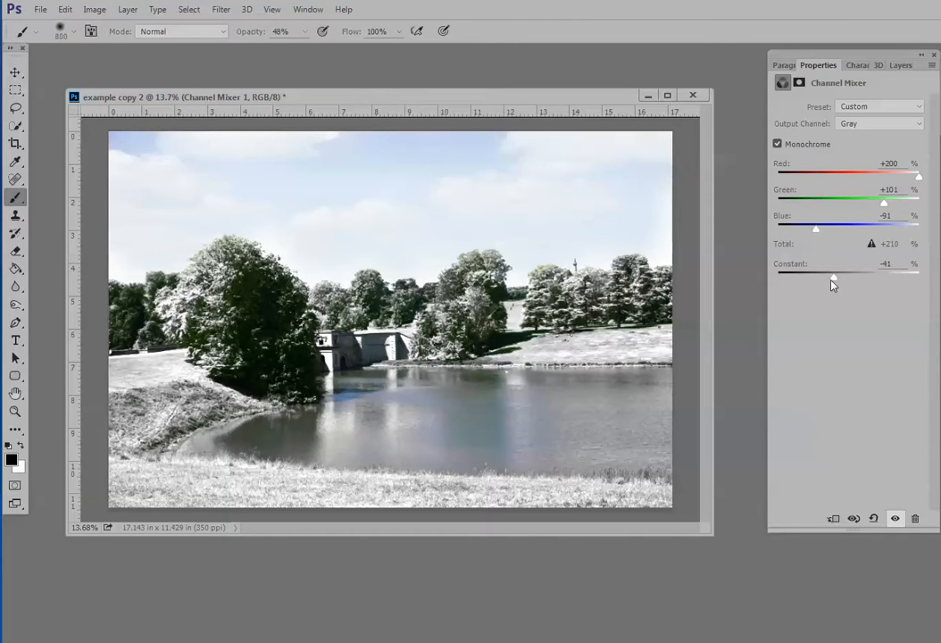
{"action": "left_click_drag", "start_coordinate": [832, 279], "coordinate": [826, 280]}
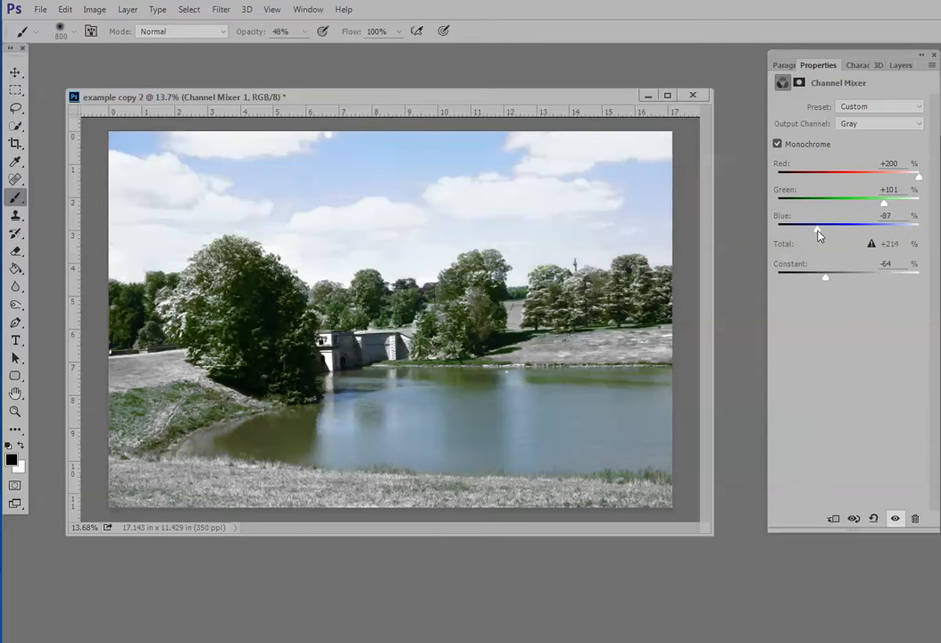
{"action": "left_click_drag", "start_coordinate": [817, 230], "coordinate": [831, 243]}
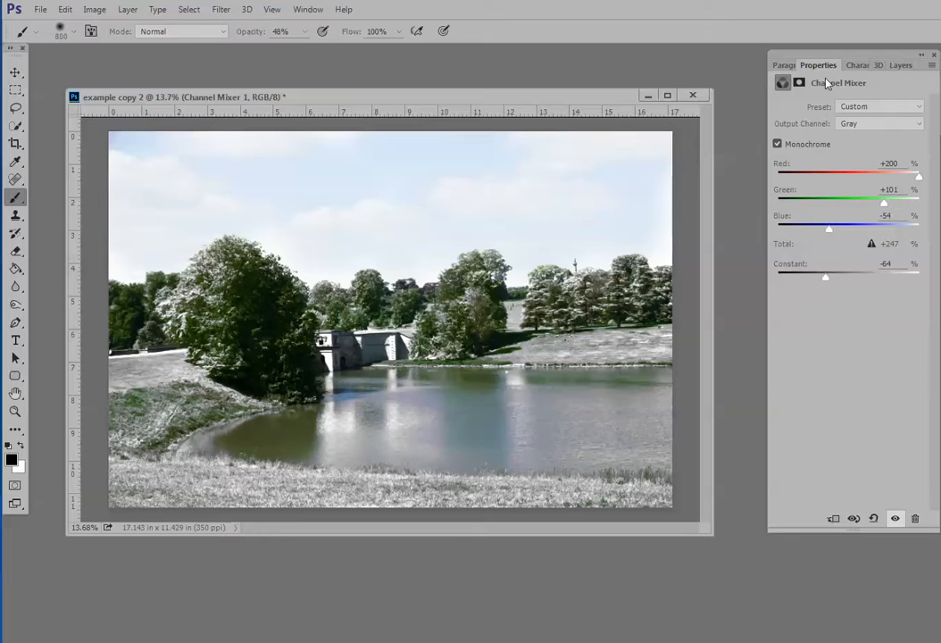
Paint more black over the sky on the Channel Mixer layer's mask to restore the photo's sky color.
{"action": "left_click", "coordinate": [900, 66]}
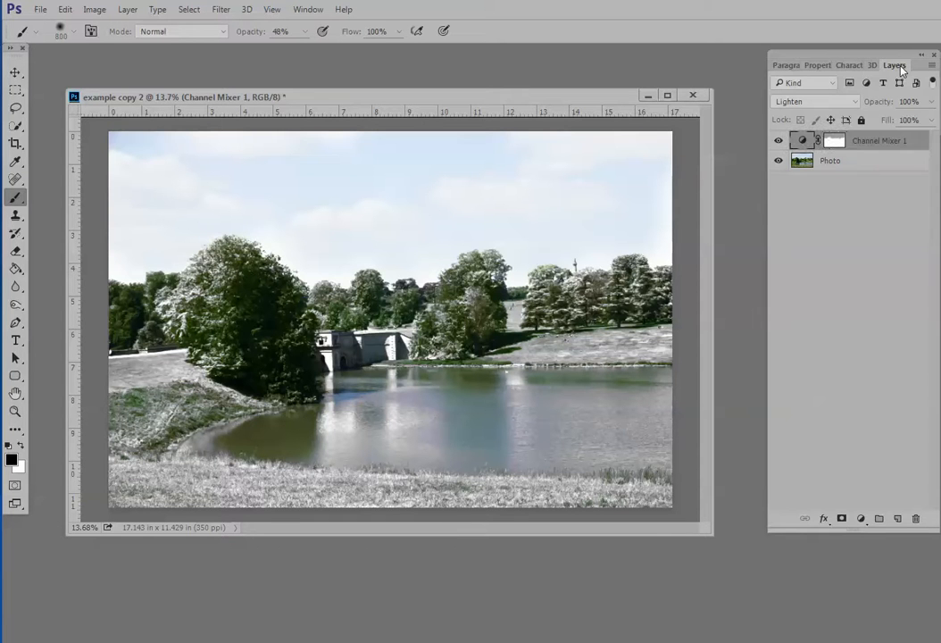
{"action": "left_click", "coordinate": [833, 140]}
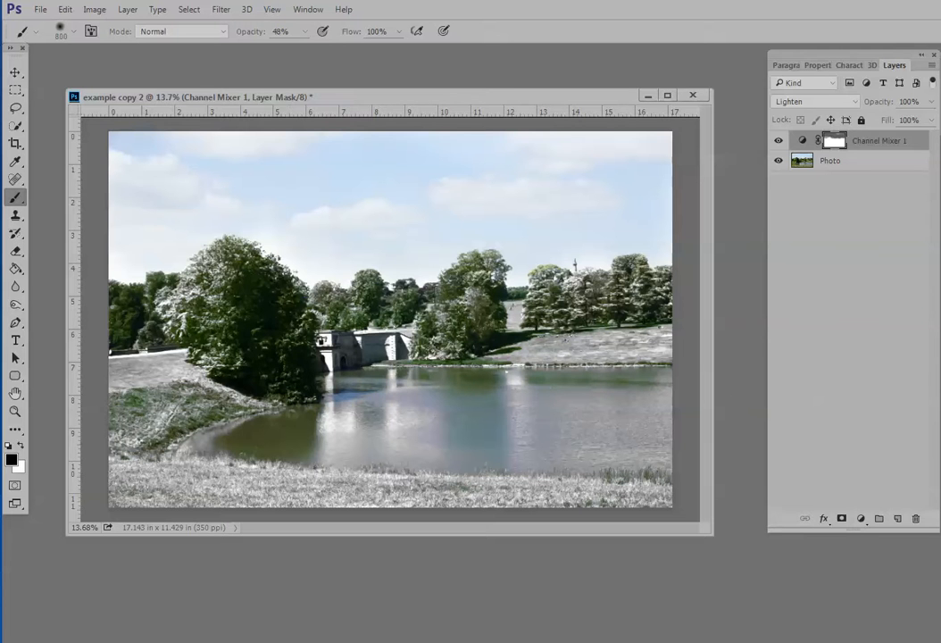
{"action": "left_click_drag", "start_coordinate": [0, 230], "coordinate": [622, 337]}
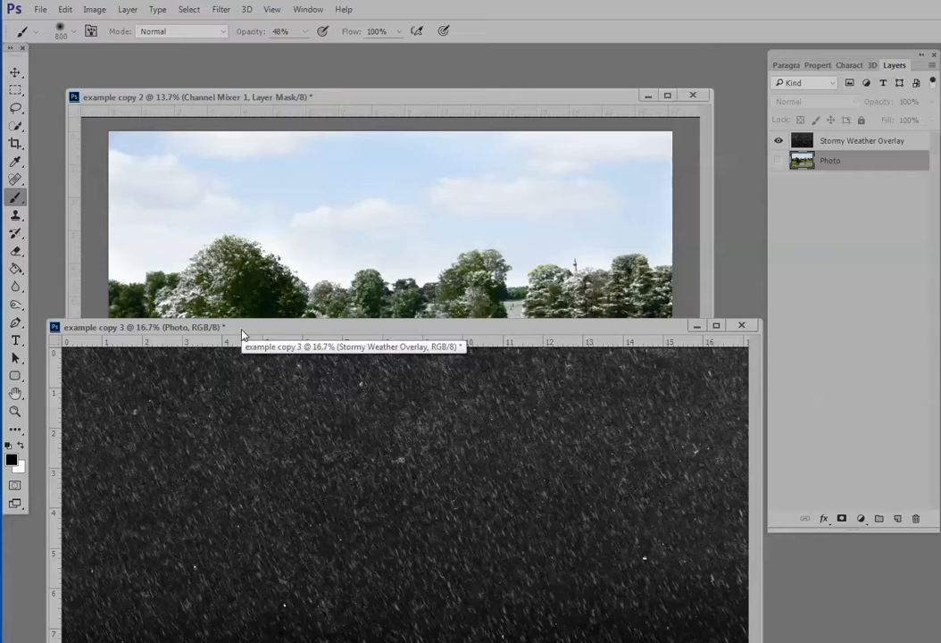
Copy the Stormy Weather Overlay layer from example copy 3 into the example copy 2 photo and close the source document.
{"action": "left_click", "coordinate": [15, 72]}
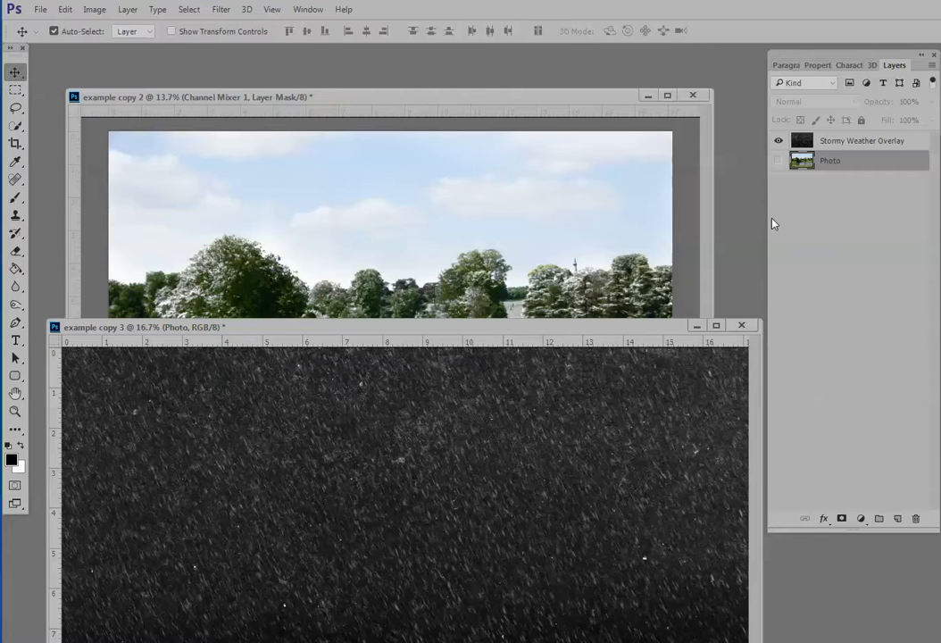
{"action": "left_click", "coordinate": [847, 141]}
{"action": "left_click_drag", "start_coordinate": [846, 144], "coordinate": [397, 198]}
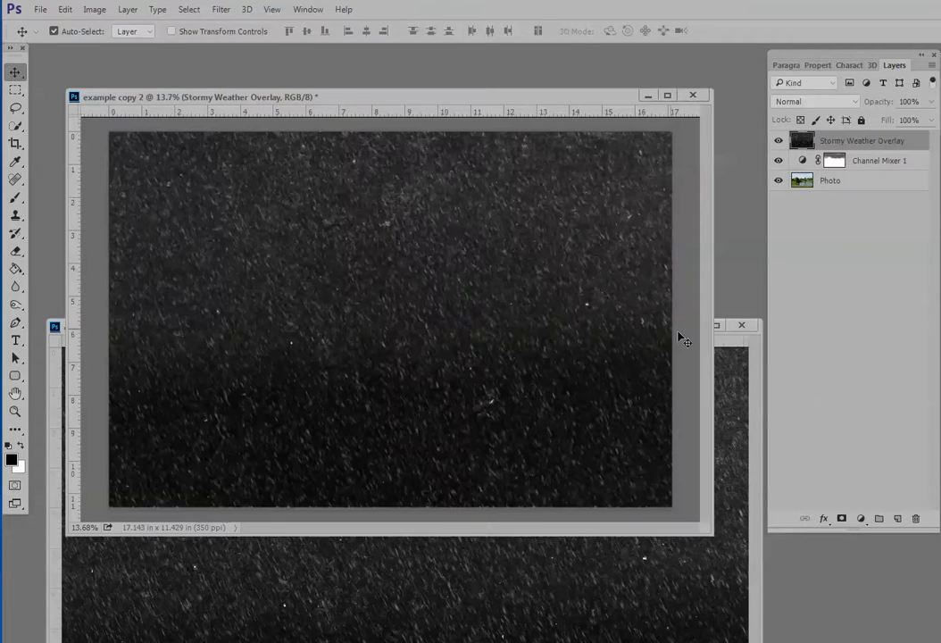
{"action": "left_click", "coordinate": [741, 325]}
{"action": "left_click", "coordinate": [674, 281]}
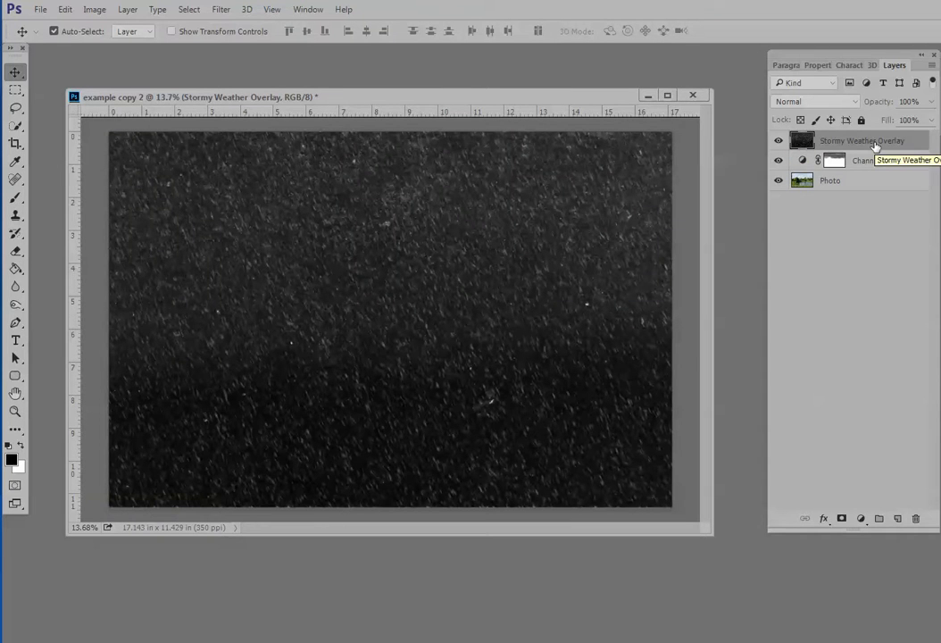
Set the Stormy Weather Overlay layer's blend mode to Screen and inspect the falling snow in an enlarged document window.
{"action": "left_click", "coordinate": [819, 105]}
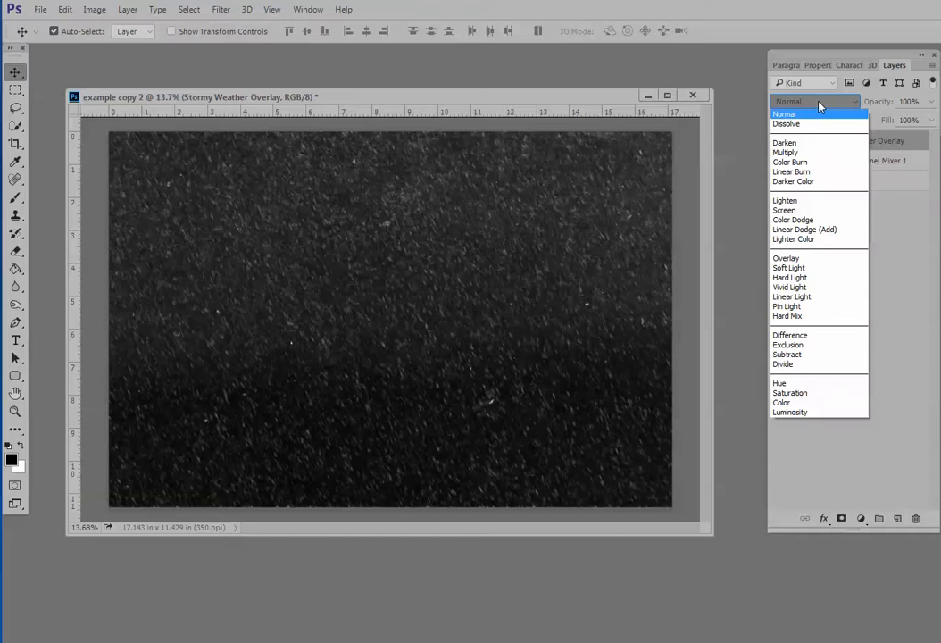
{"action": "left_click", "coordinate": [795, 215]}
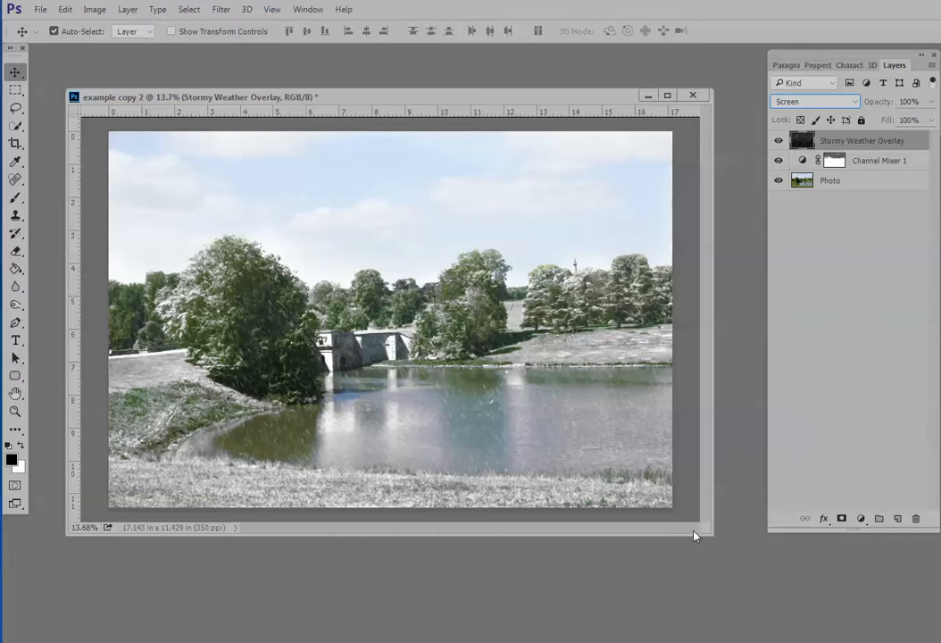
{"action": "left_click_drag", "start_coordinate": [711, 532], "coordinate": [757, 600]}
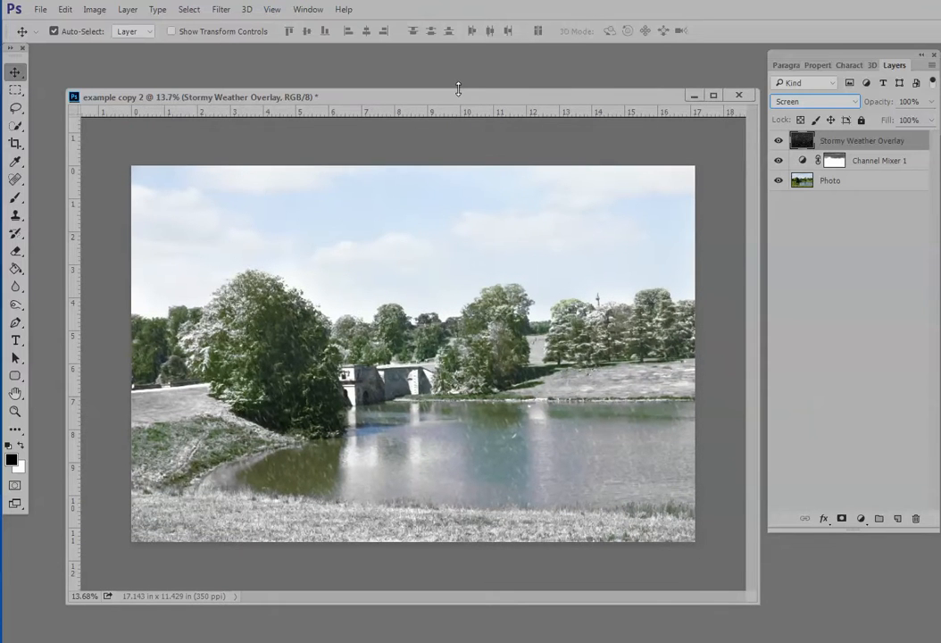
{"action": "left_click_drag", "start_coordinate": [458, 88], "coordinate": [457, 40]}
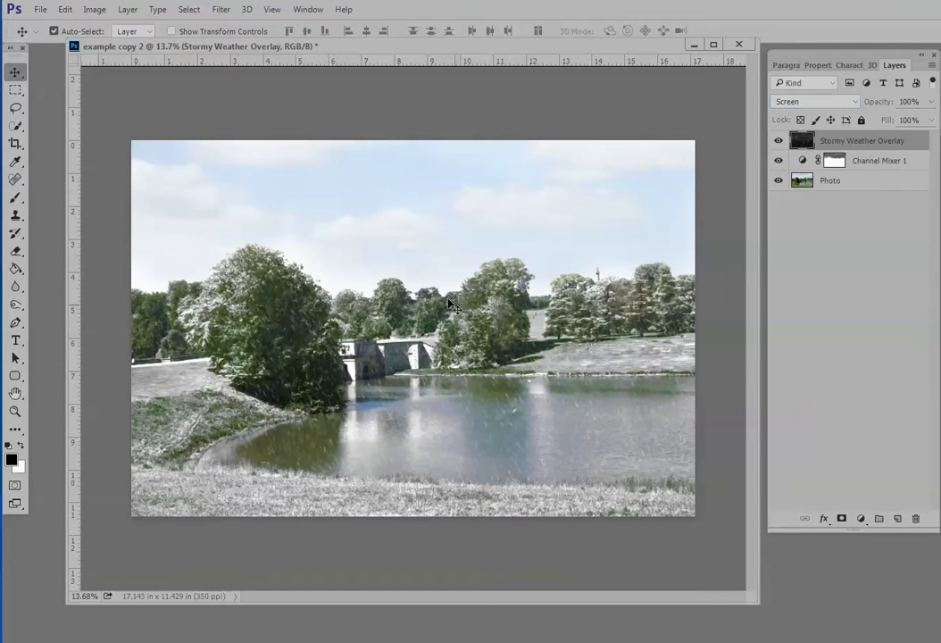
{"action": "scroll", "coordinate": [383, 339], "scroll_direction": "up", "scroll_amount": 3}
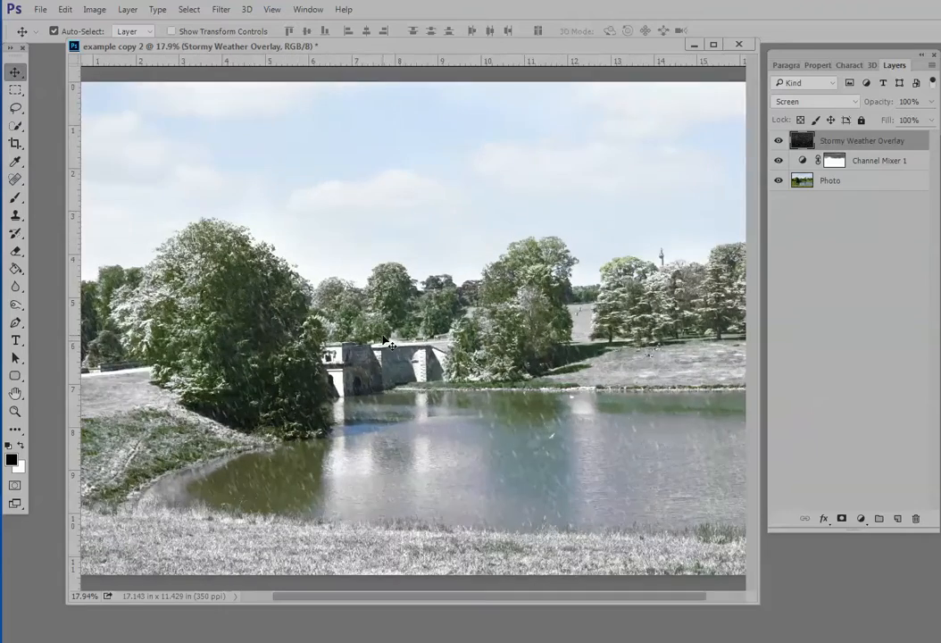
{"action": "scroll", "coordinate": [385, 341], "scroll_direction": "up", "scroll_amount": 5}
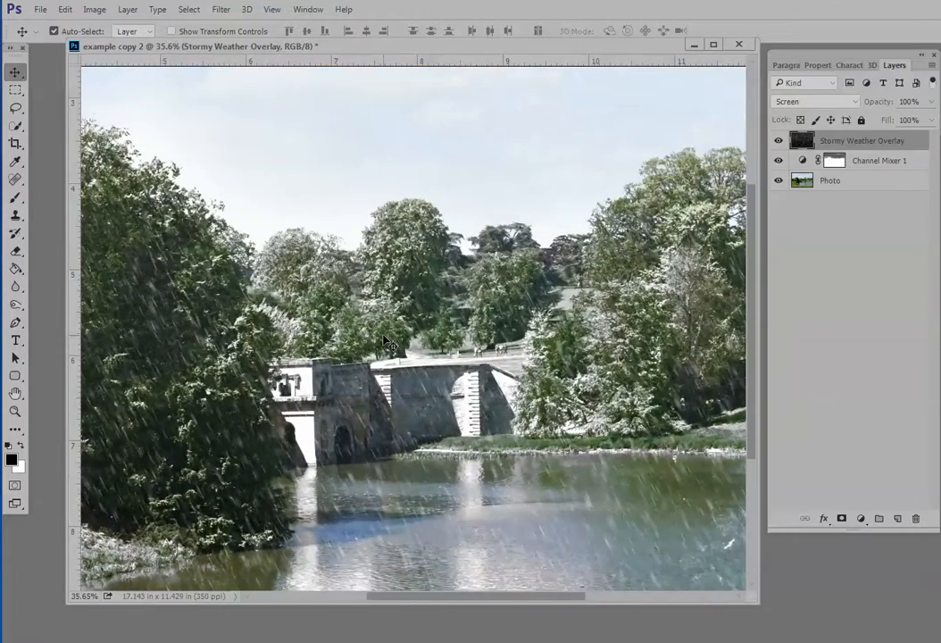
{"action": "scroll", "coordinate": [386, 342], "scroll_direction": "down", "scroll_amount": 5}
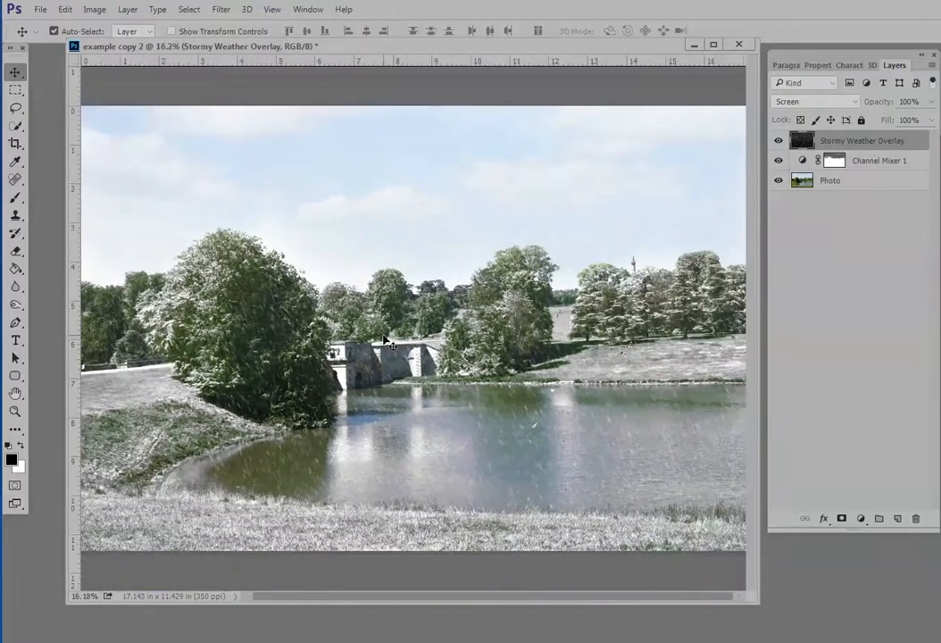
{"action": "scroll", "coordinate": [386, 342], "scroll_direction": "down", "scroll_amount": 1}
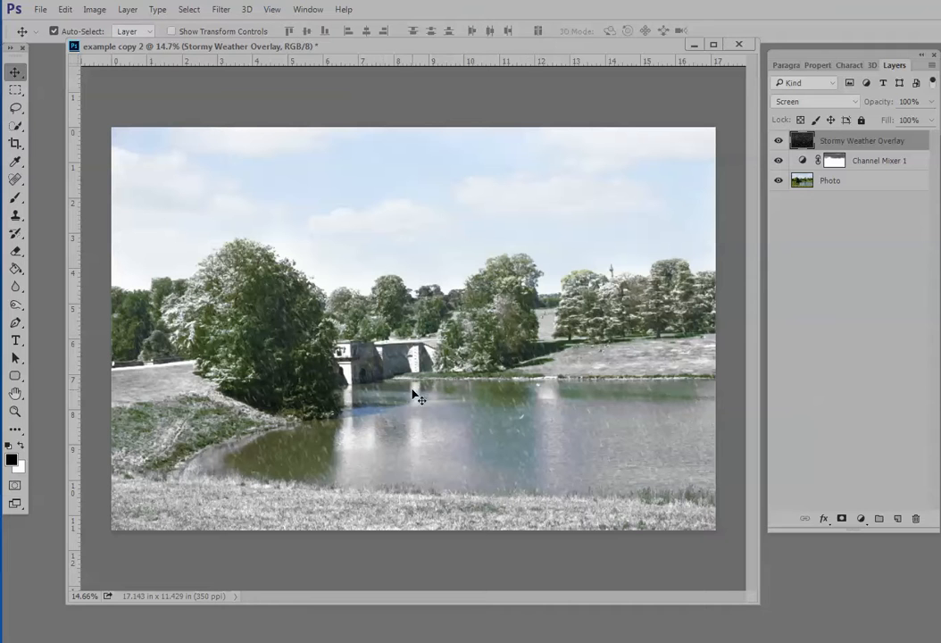